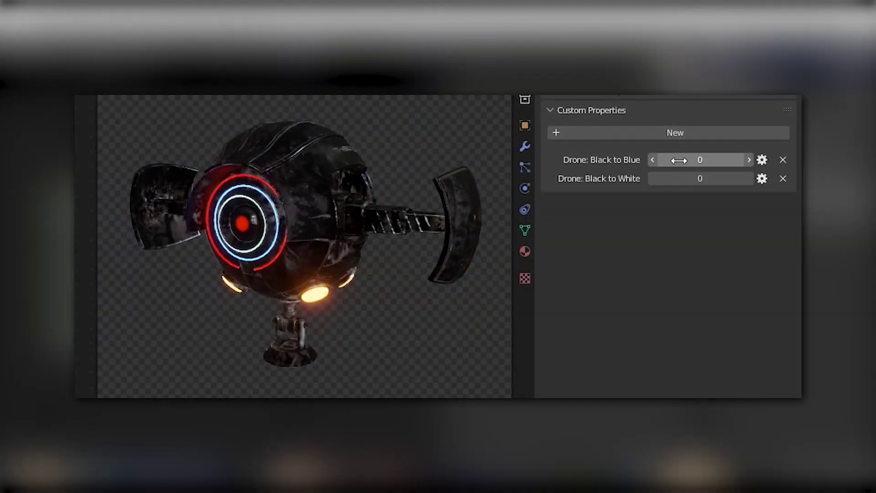
Show the Drone_Texture_Sets node tree, with only the BLACK texture set wired to Material Output.
drag(678, 160, 698, 178)
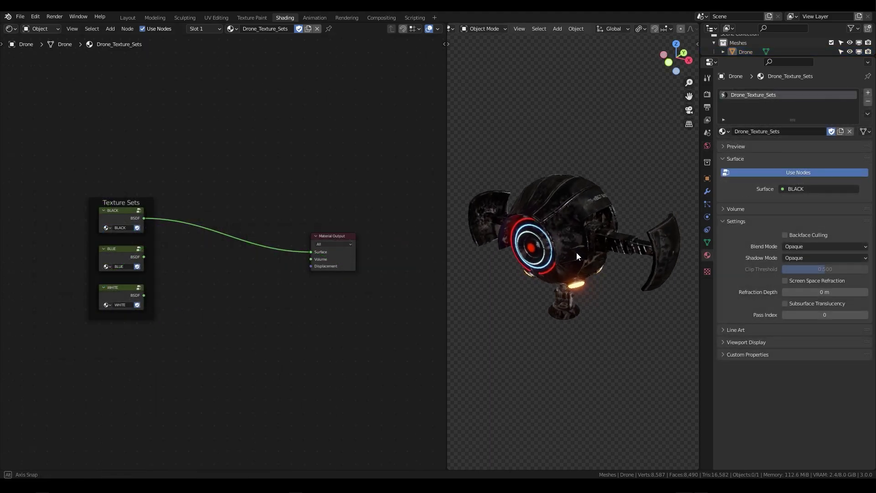
middle_drag(576, 251, 580, 240)
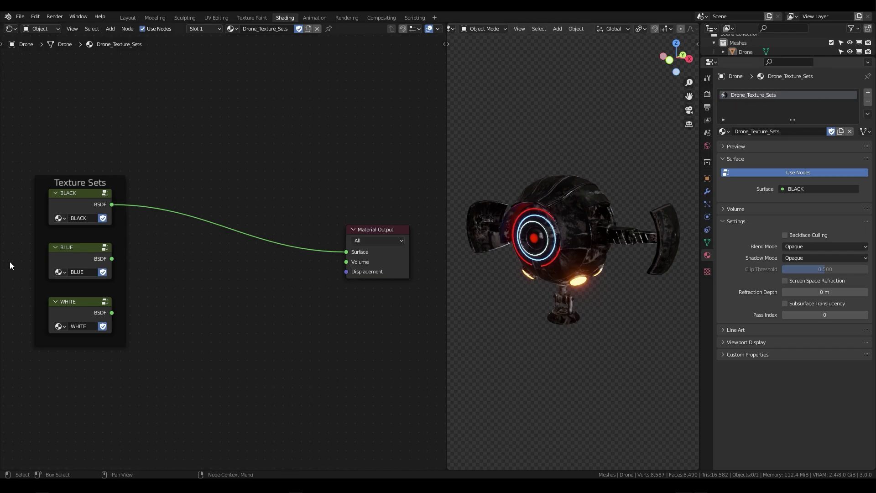
middle_drag(112, 271, 153, 269)
scroll(174, 265, down, 1)
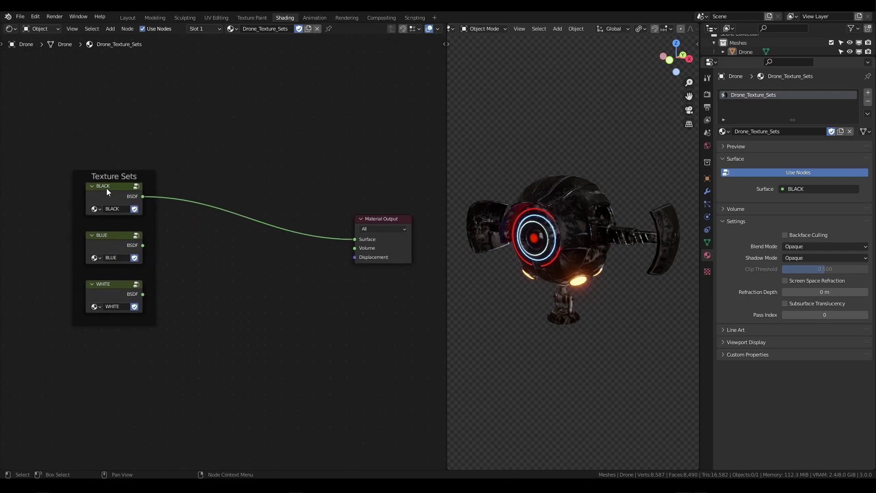
click(108, 190)
key(Tab)
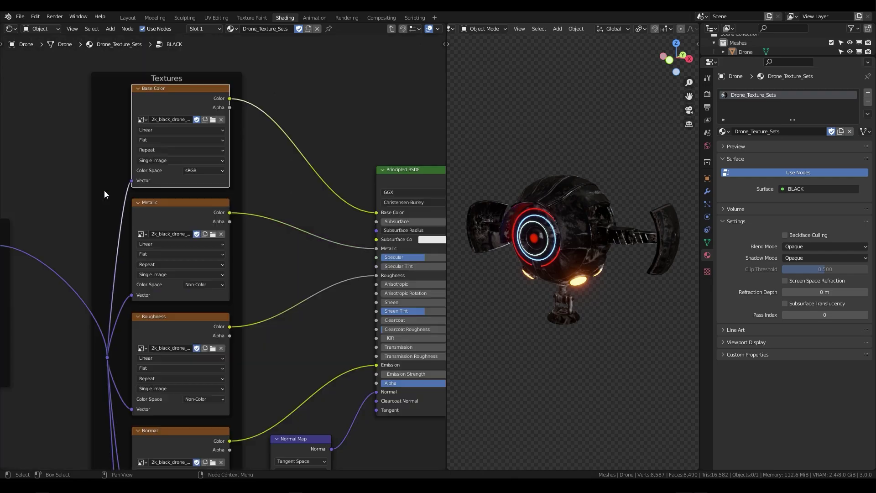
scroll(246, 251, down, 2)
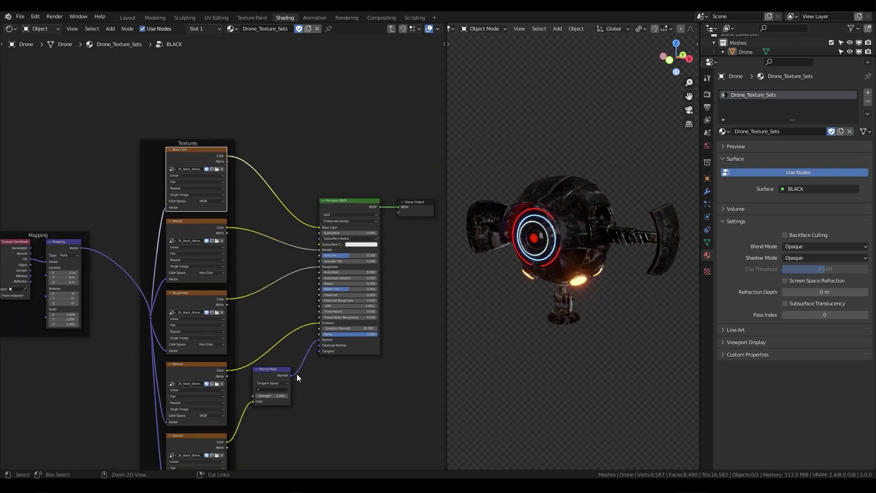
scroll(301, 365, down, 2)
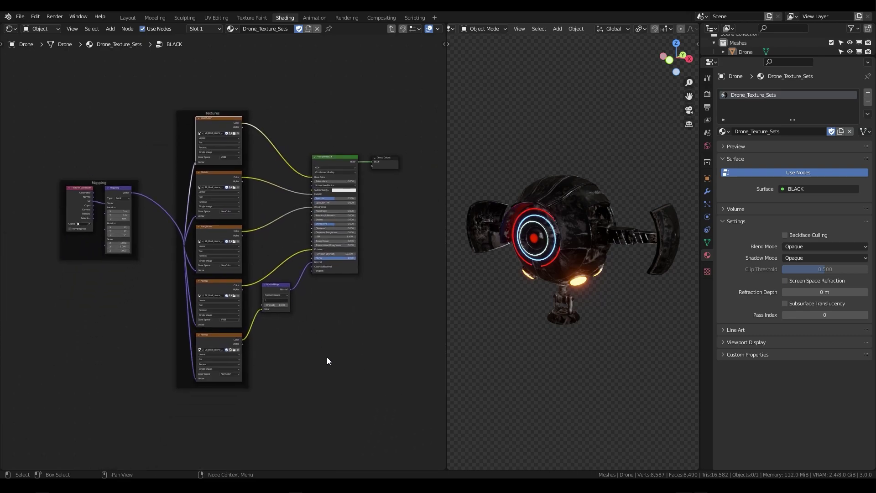
key(Tab)
click(171, 247)
scroll(211, 265, up, 4)
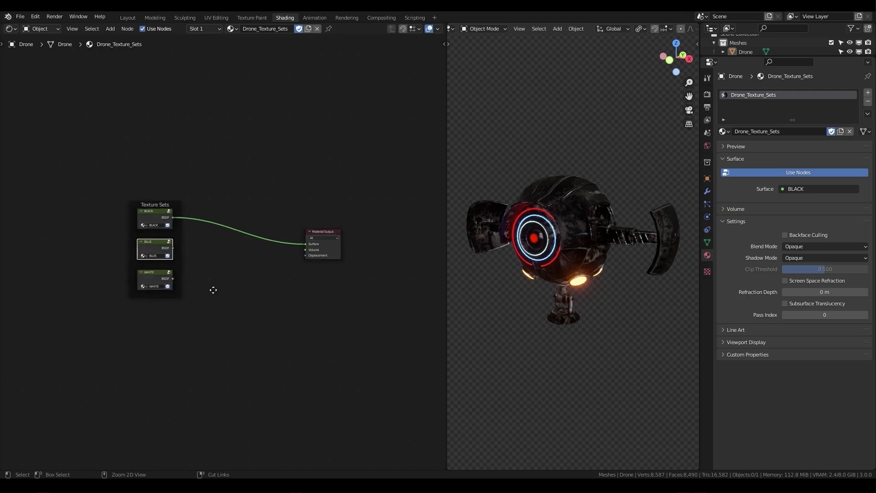
middle_drag(191, 285, 183, 272)
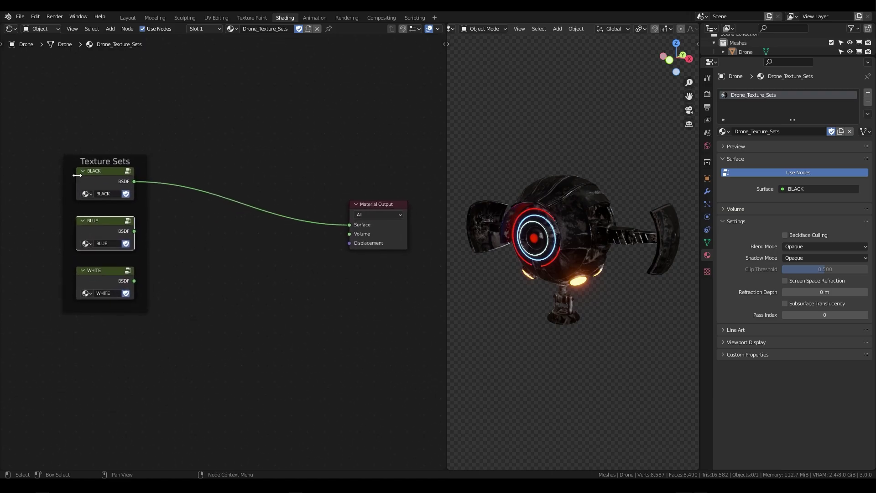
click(113, 169)
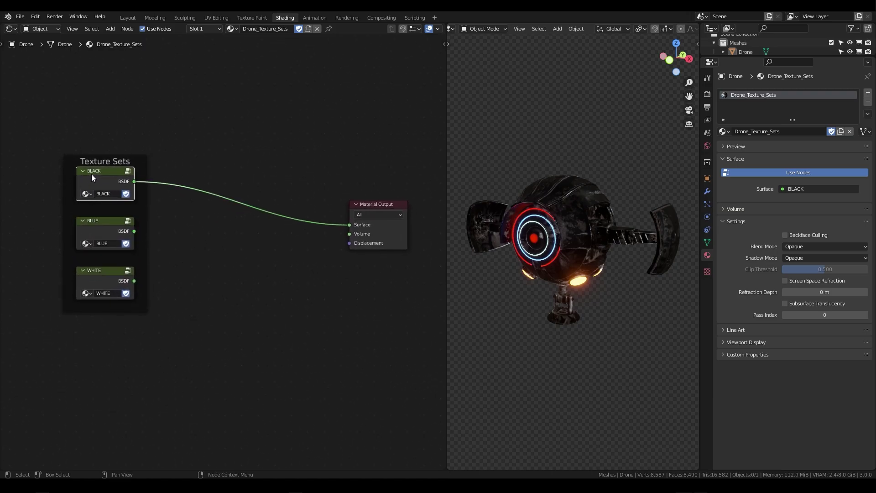
click(105, 224)
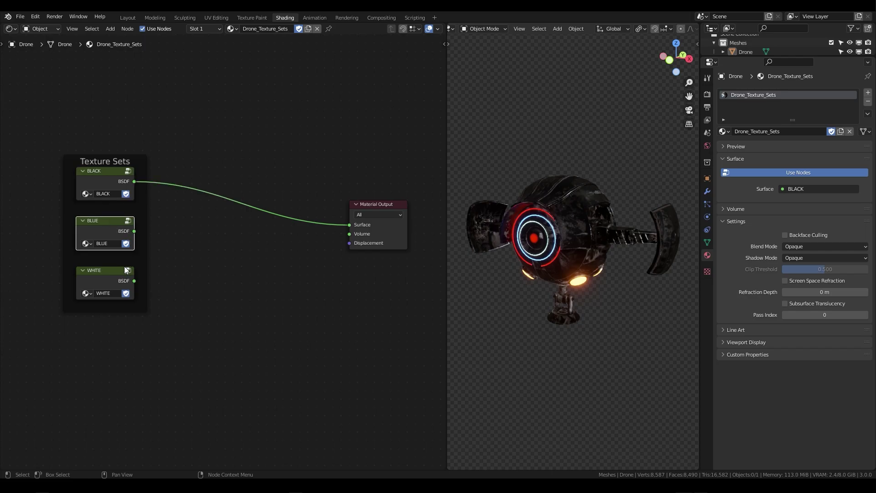
click(90, 280)
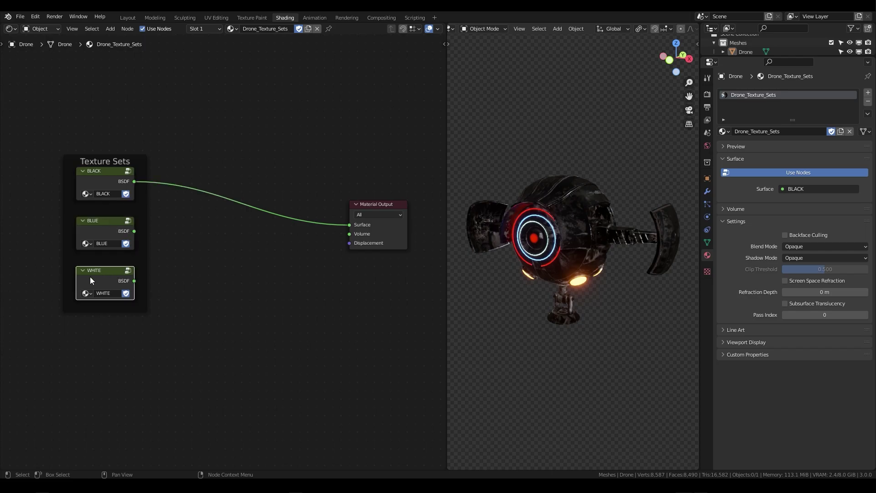
click(95, 179)
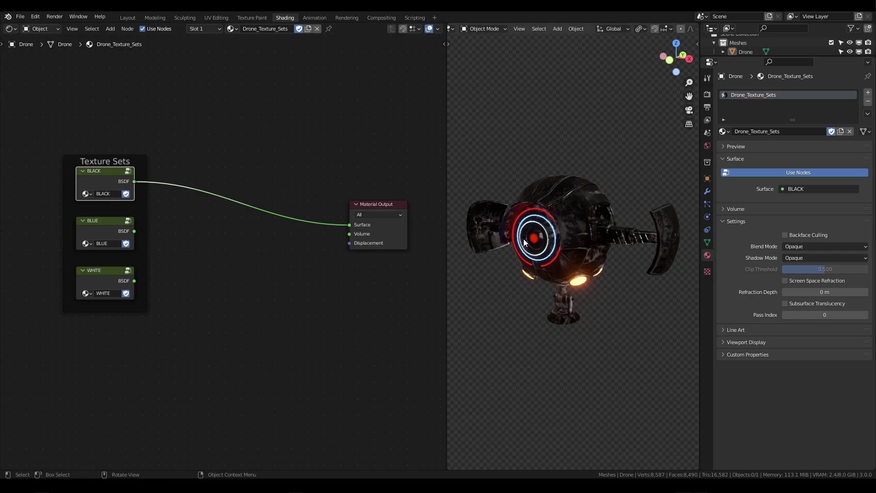
middle_drag(294, 240, 276, 252)
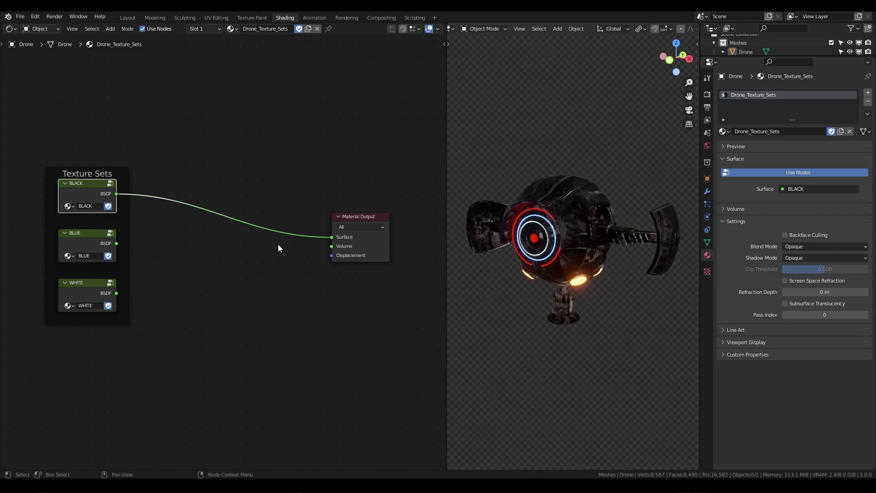
Add a Mix Shader onto the BLACK-to-output link and set its Fac to 0.
key(shift+a)
click(265, 269)
text(mix)
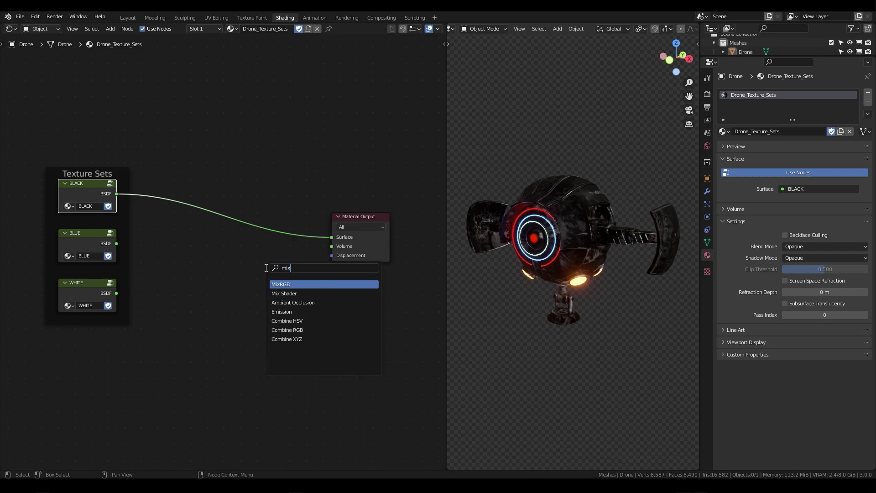
click(292, 294)
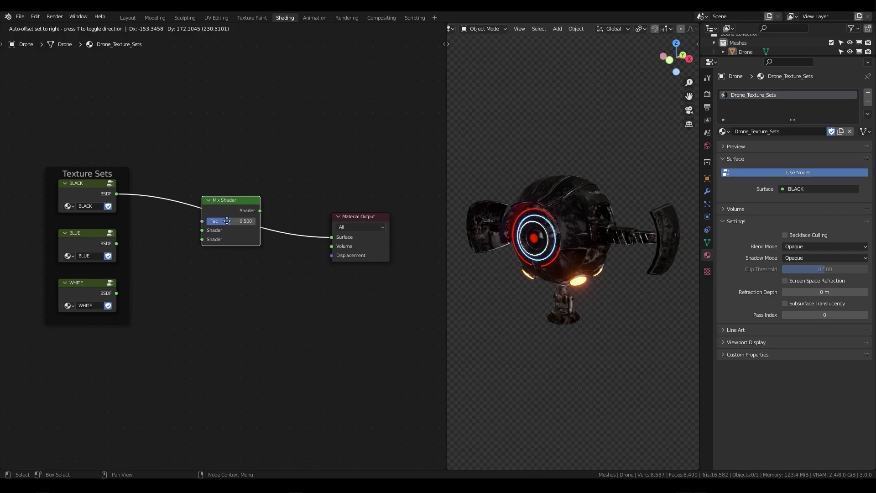
click(226, 220)
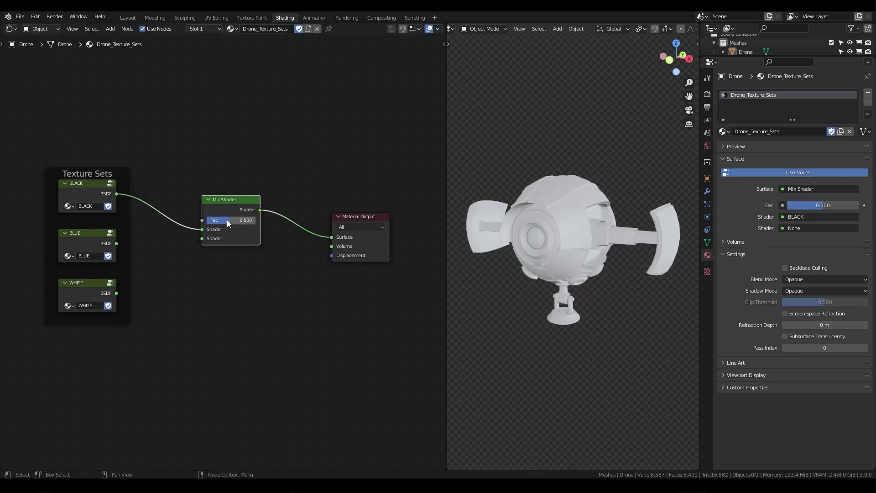
key(BackSpace)
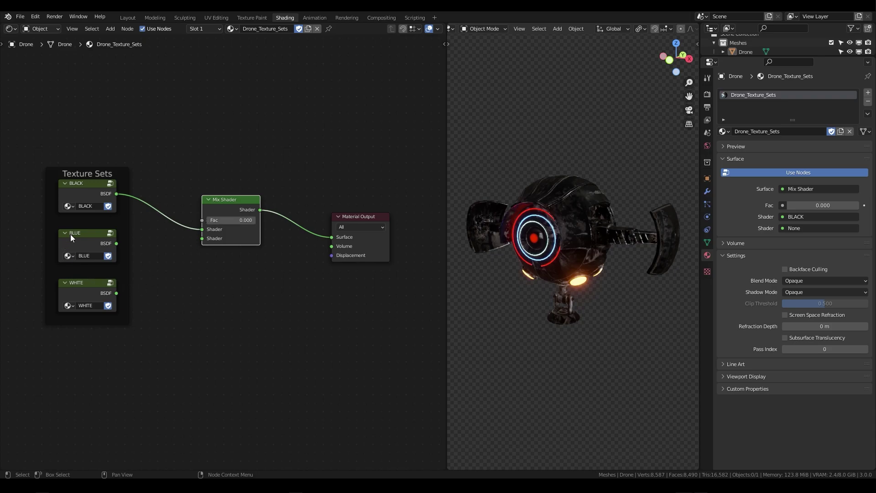
Connect BLUE to the Mix Shader's second shader input, test Fac 1, and leave Fac at 0.
click(81, 245)
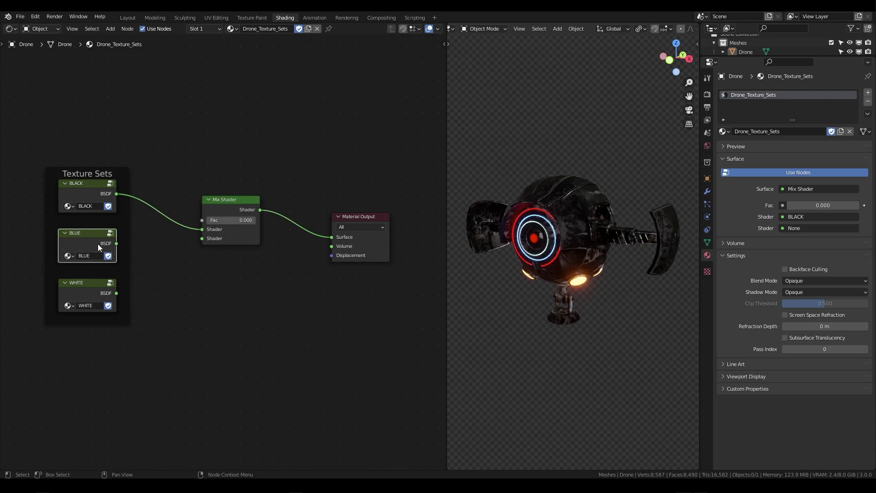
drag(116, 244, 206, 239)
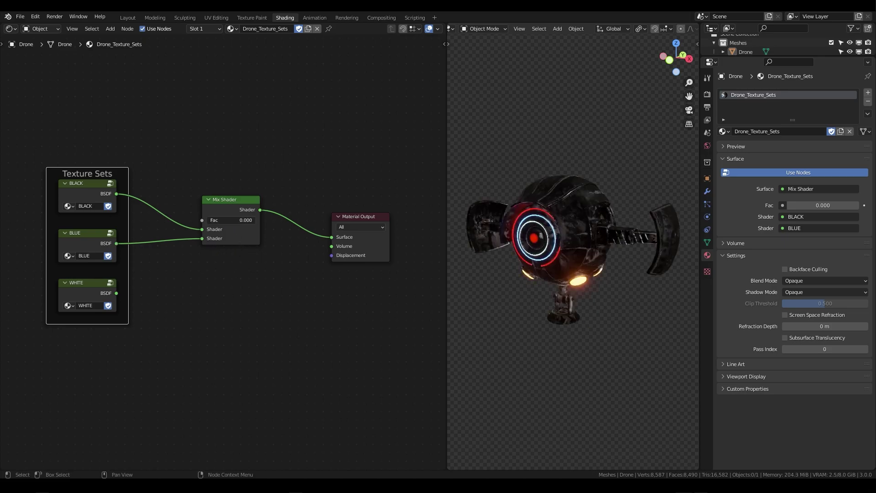
drag(228, 220, 256, 220)
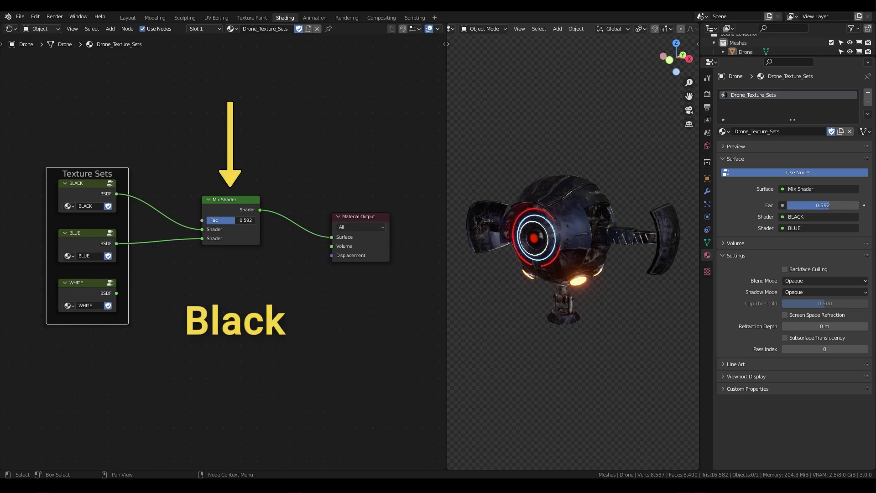
key(ctrl+z)
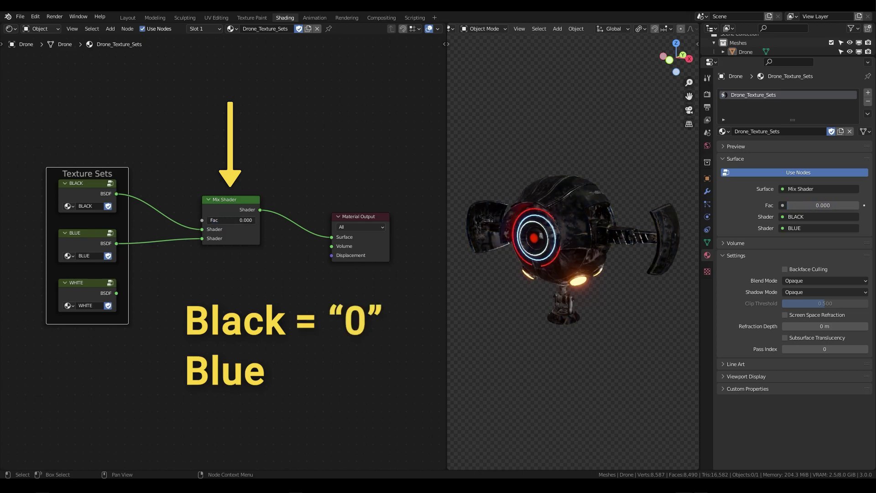
key(ctrl+shift+z)
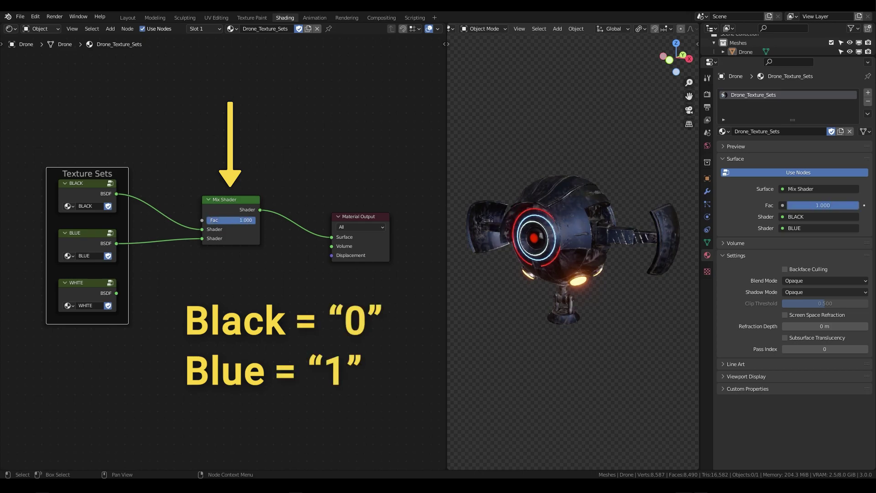
key(ctrl+z)
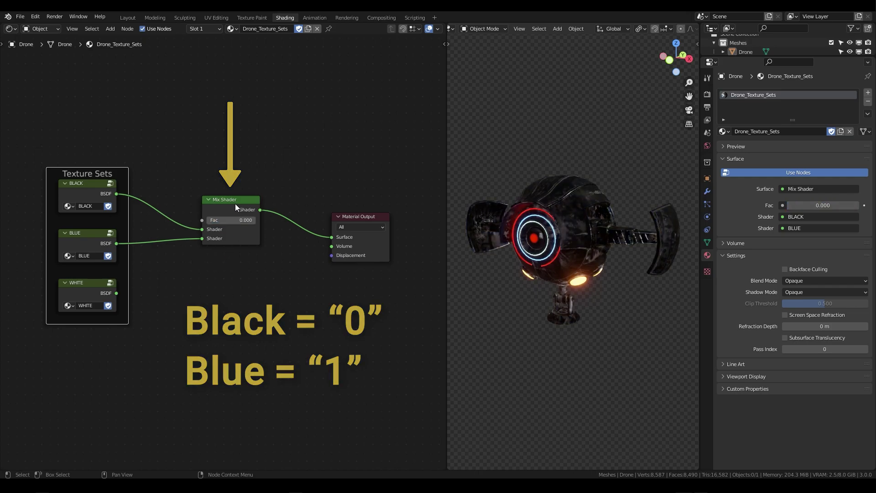
Duplicate the Mix Shader onto the output link and connect WHITE to its second shader input.
click(224, 207)
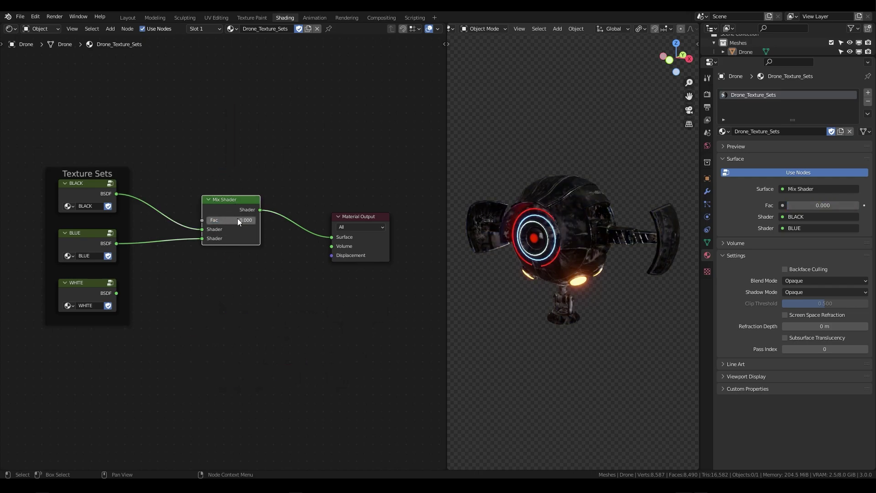
key(shift+d)
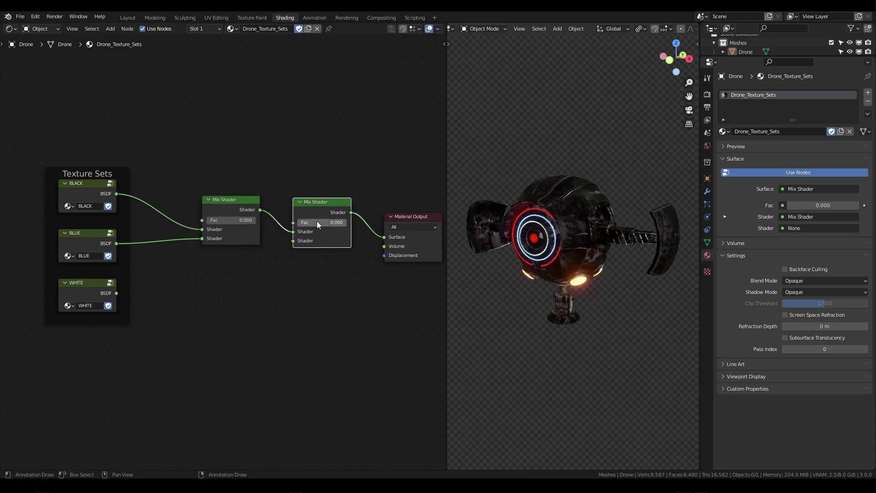
click(317, 221)
drag(83, 293, 264, 241)
Test the second Mix Shader's Fac at 1 for white, then set it back to 0.
click(291, 241)
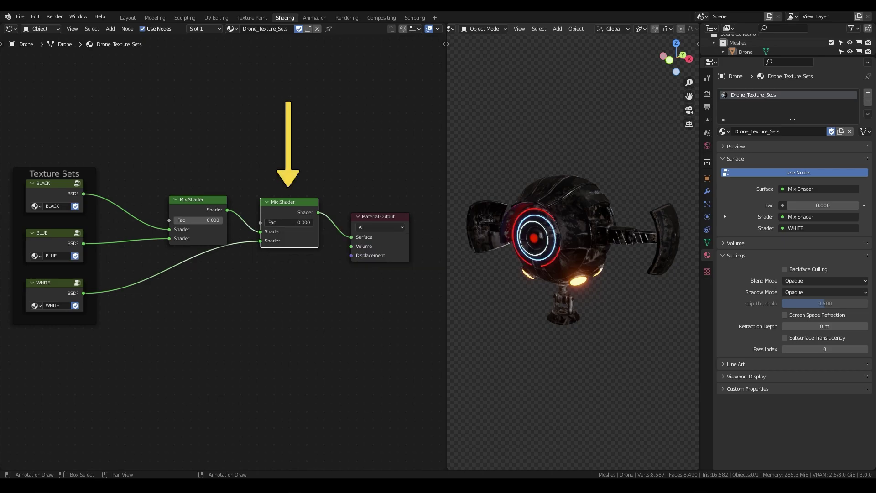
drag(288, 222, 319, 222)
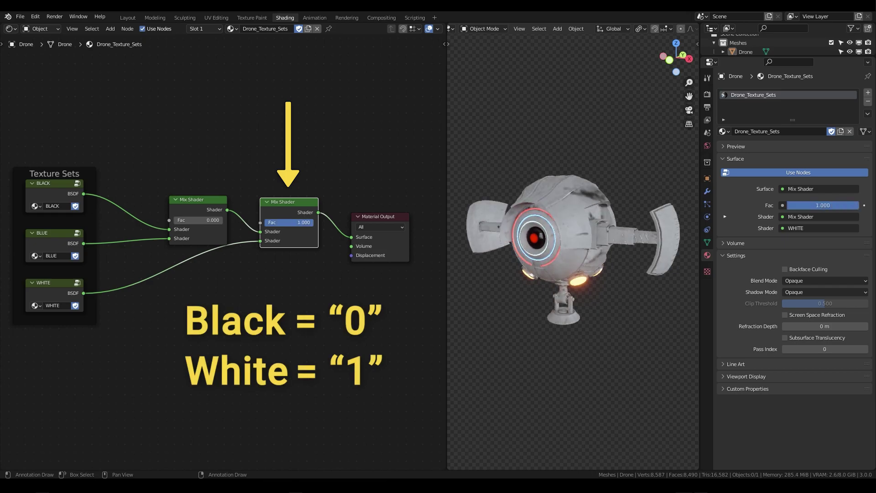
drag(303, 222, 265, 222)
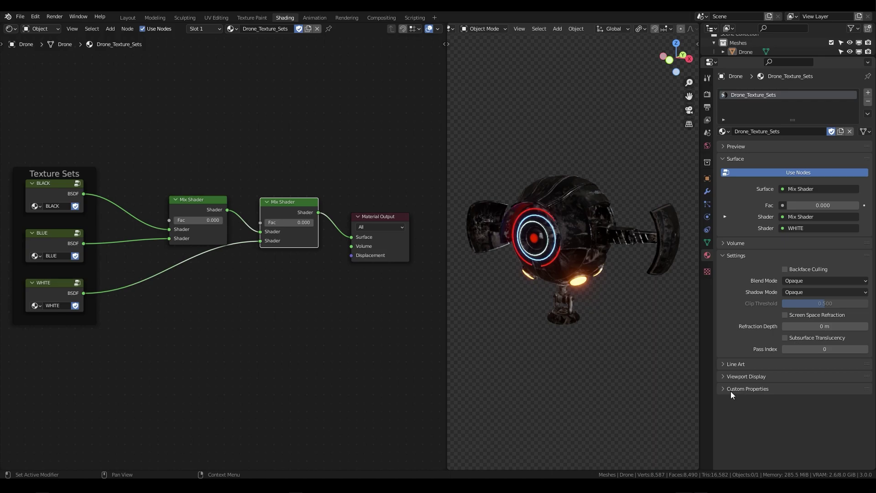
Add a new custom property in the World properties and make it an Integer.
click(705, 145)
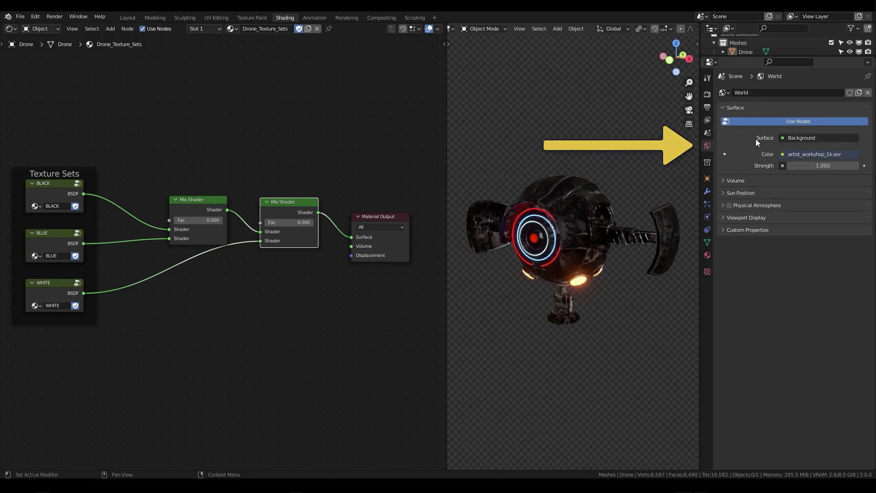
click(722, 229)
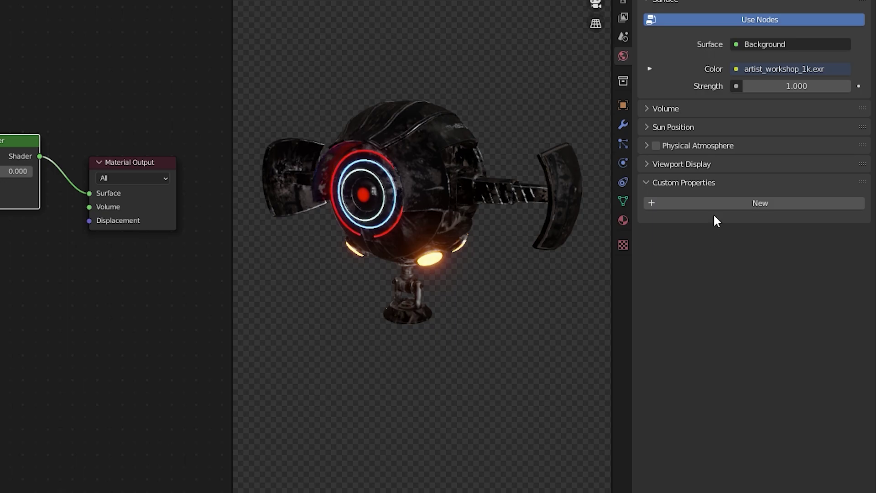
click(720, 203)
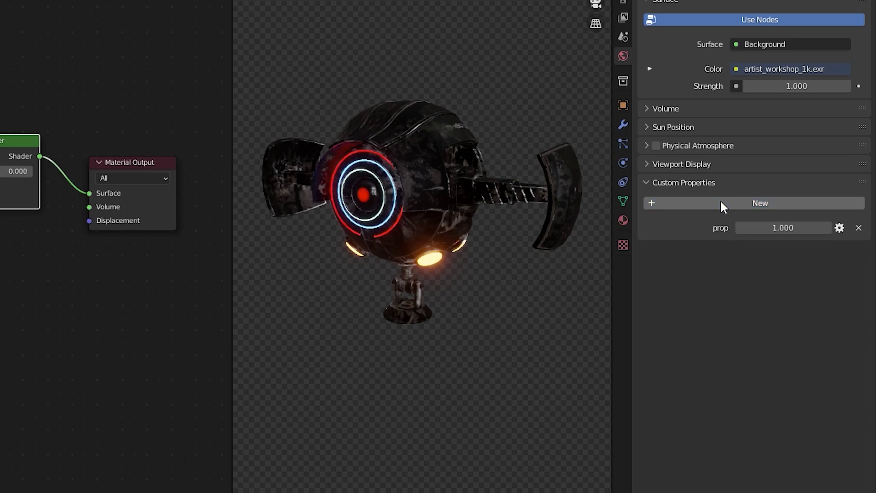
click(840, 228)
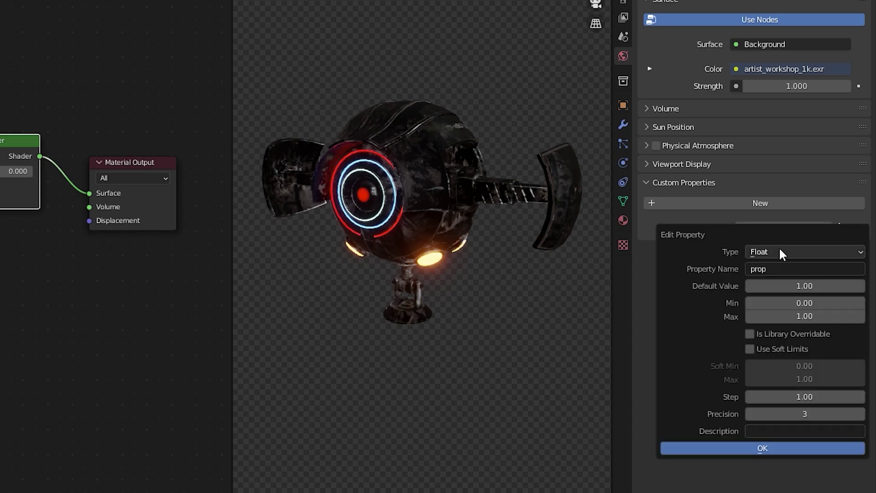
click(756, 252)
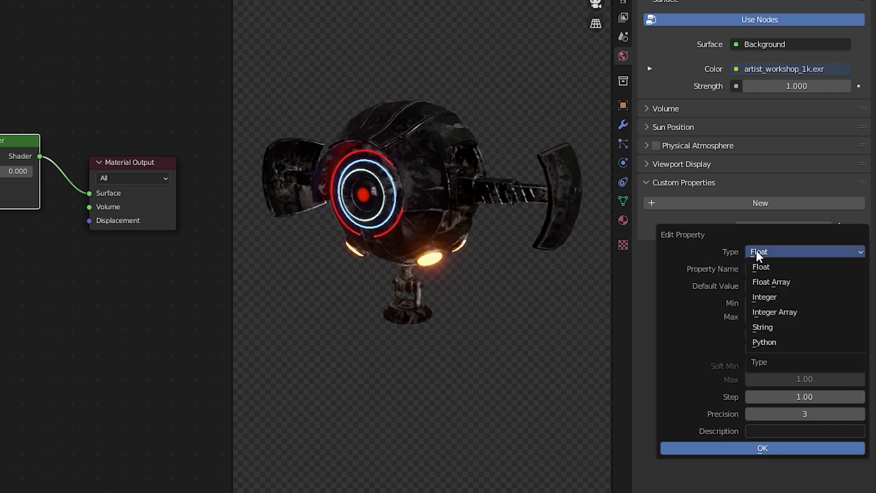
click(758, 295)
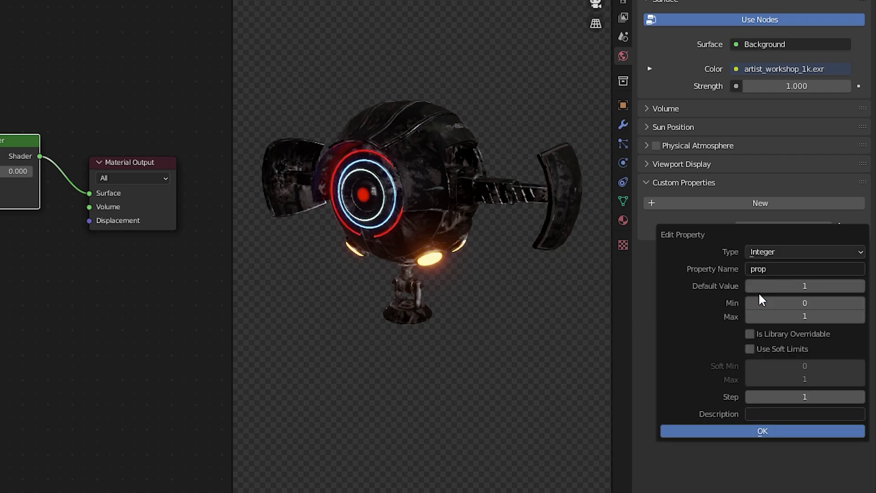
Name the property 'Drone: Black to Blue' with default value 0 and create it.
click(759, 268)
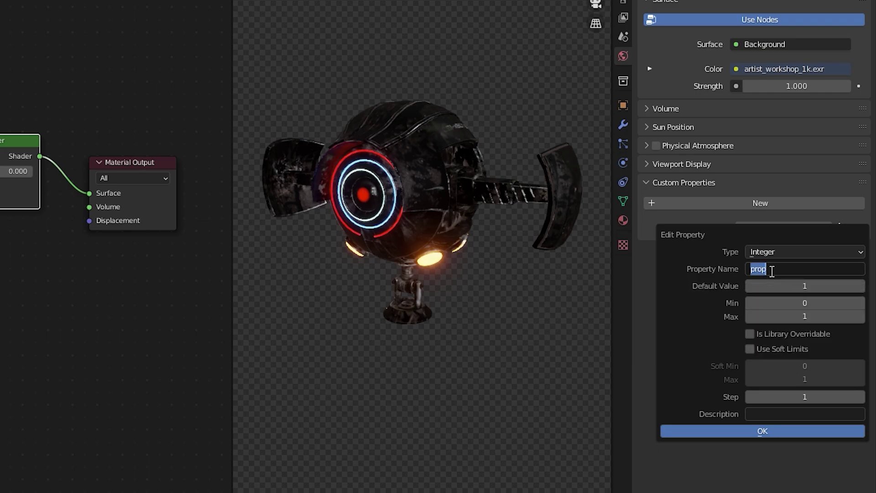
text(Drone: Black to Blue)
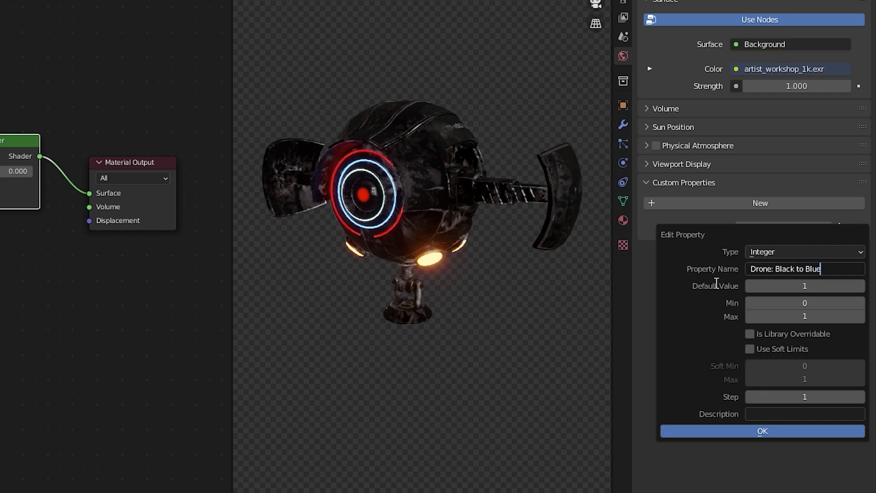
key(Return)
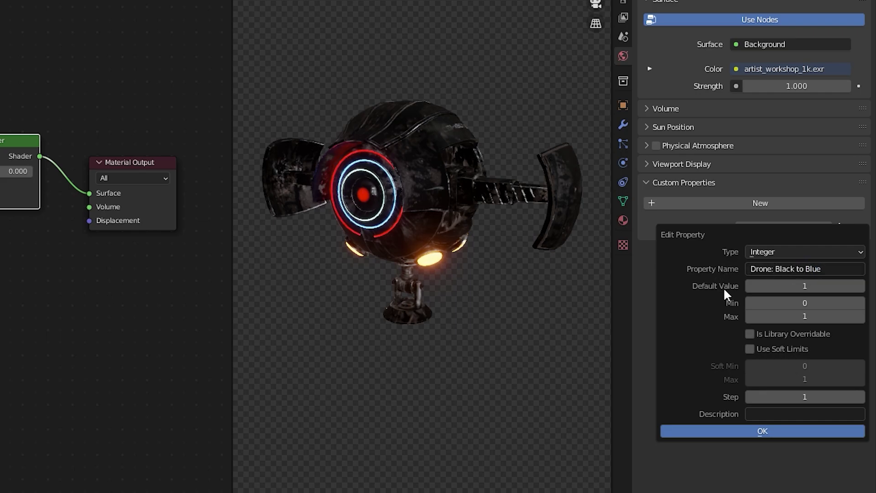
click(781, 284)
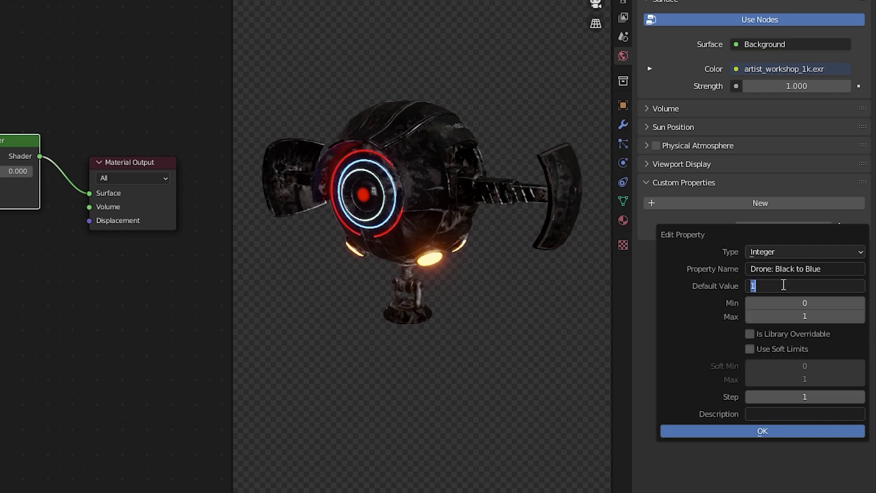
text(0)
key(Return)
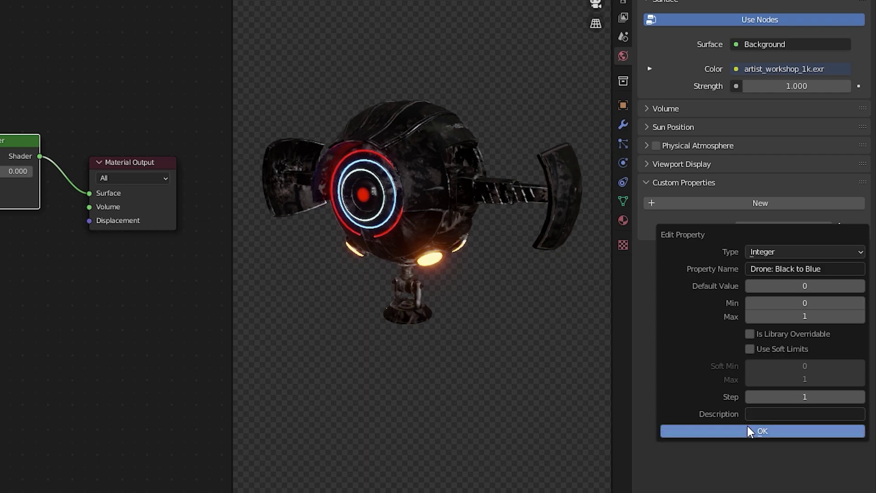
click(764, 432)
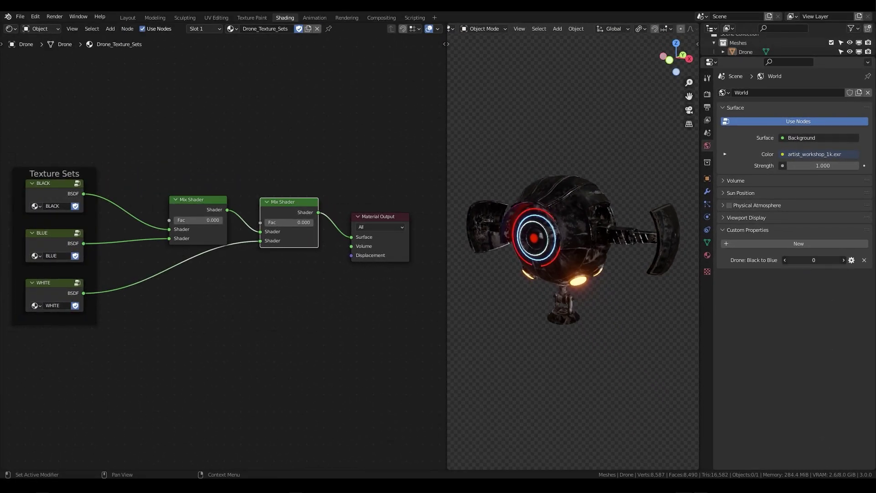
Copy 'Drone: Black to Blue' as a new driver and select the first Mix Shader.
right_click(810, 260)
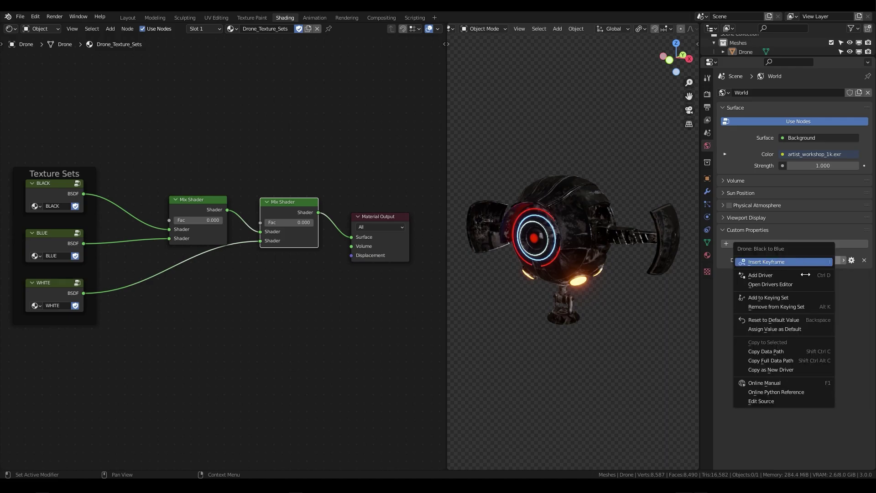
click(782, 368)
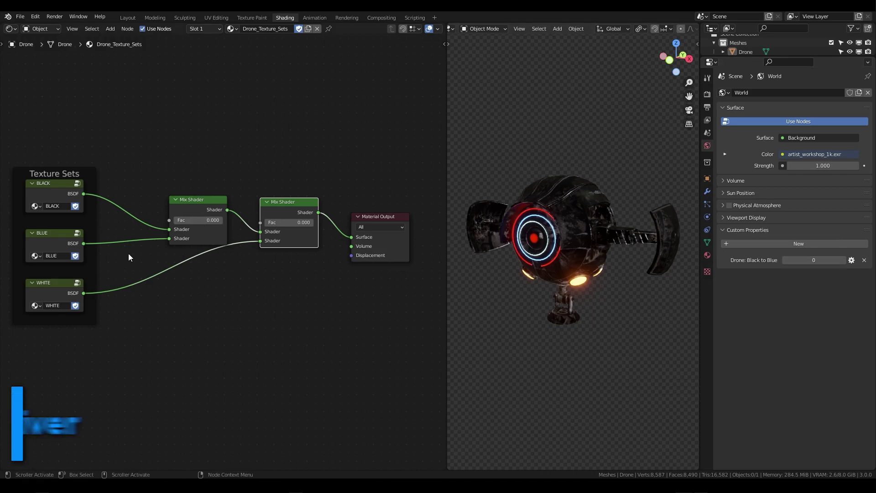
click(204, 202)
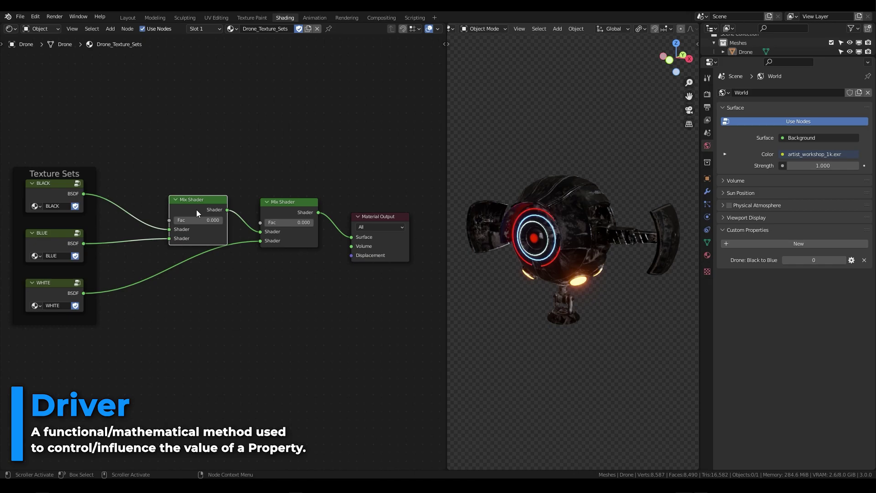
Paste the driver onto the first Mix Shader's Fac and set the switch to 1 for blue.
right_click(192, 219)
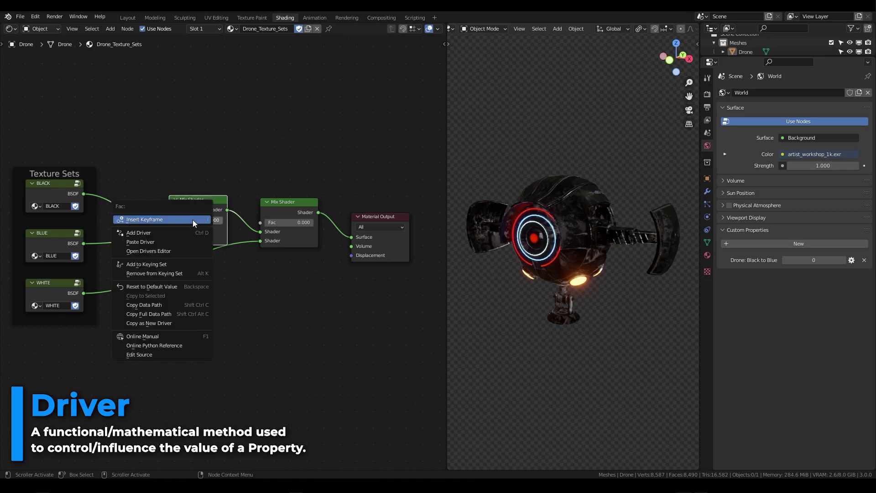
click(184, 242)
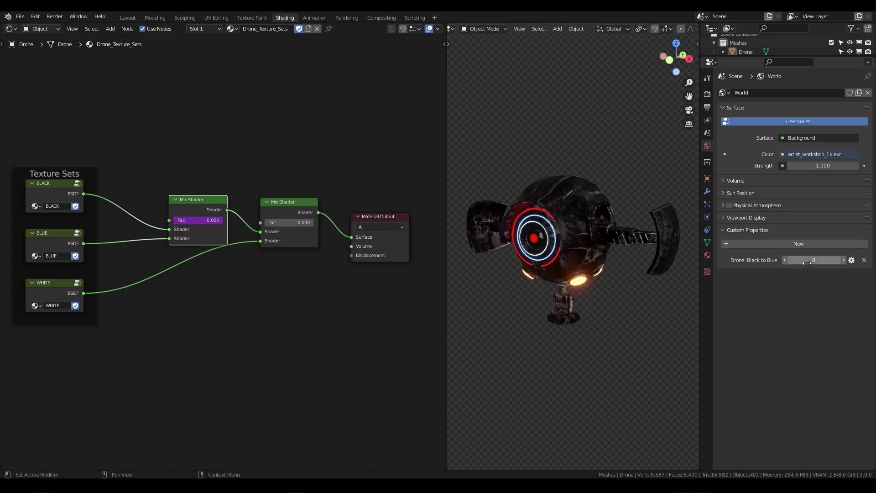
click(843, 260)
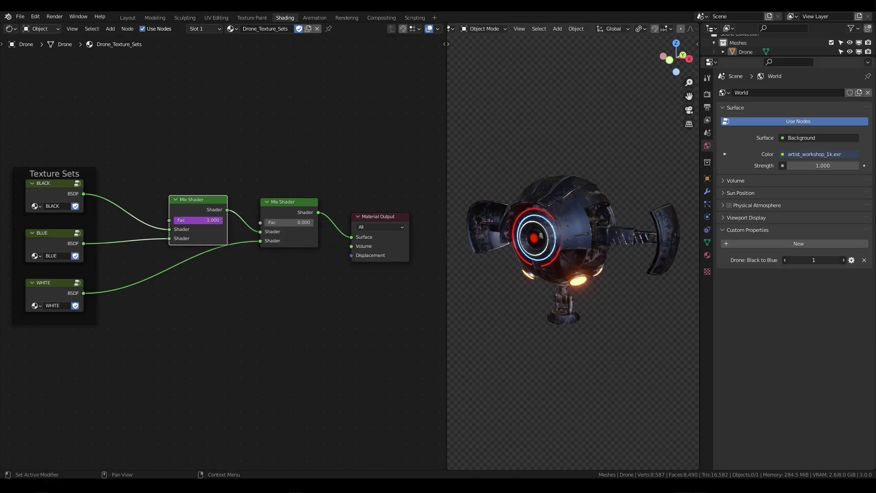
Toggle the switch between 0 and 1 to test the black and blue drone.
key(ctrl+z)
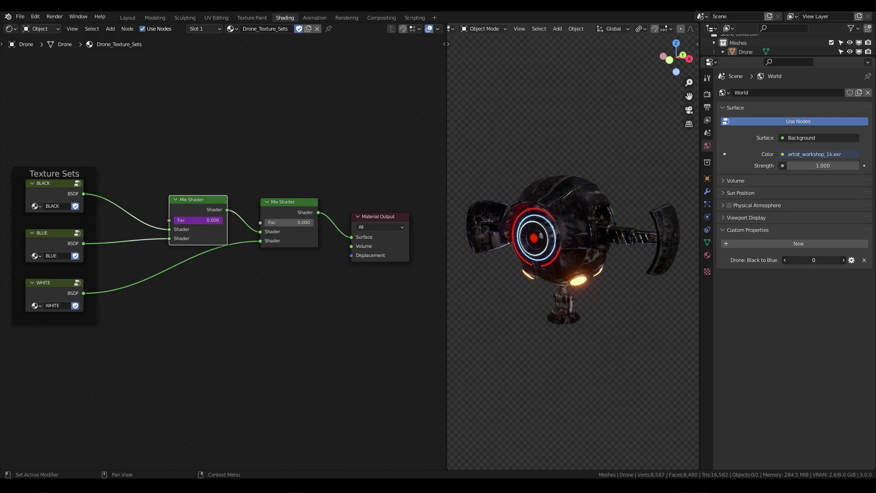
key(ctrl+shift+z)
key(ctrl+z)
key(ctrl+shift+z)
key(ctrl+z)
key(ctrl+shift+z)
click(851, 259)
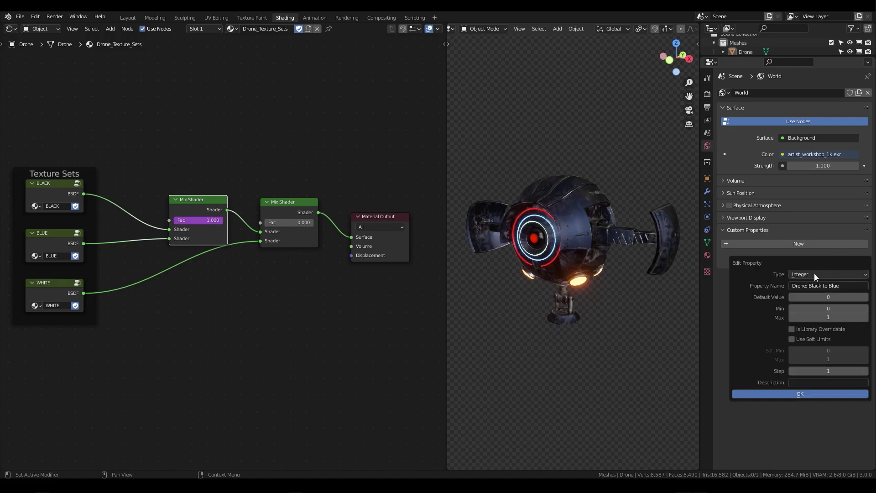
click(800, 272)
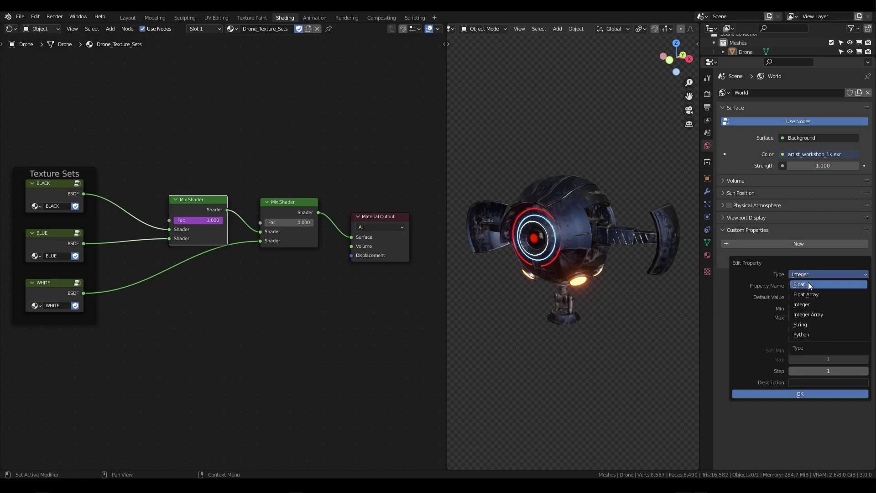
click(808, 282)
drag(816, 297, 857, 297)
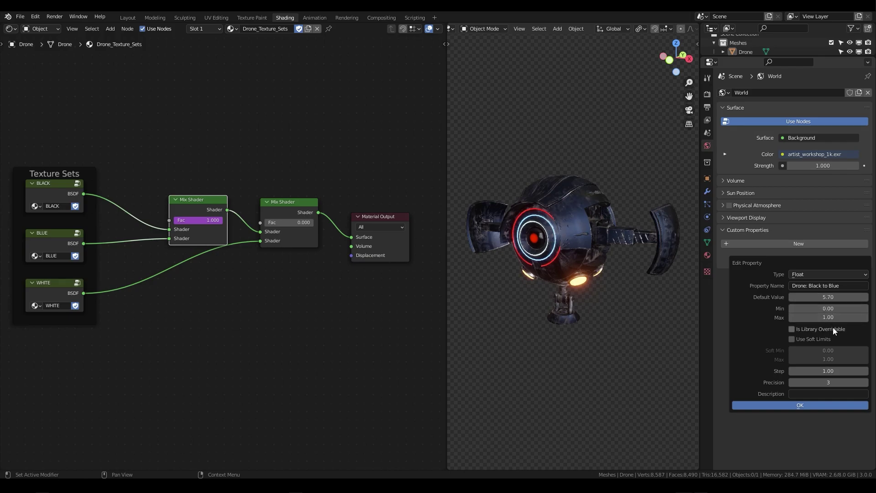
click(827, 298)
text(0)
key(Return)
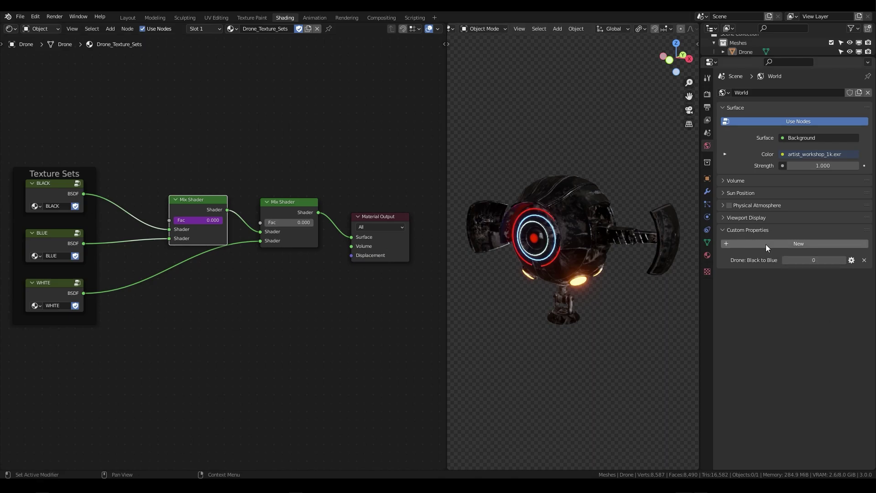
Create the integer World property 'Drone: Black to White' with default value 0.
click(781, 241)
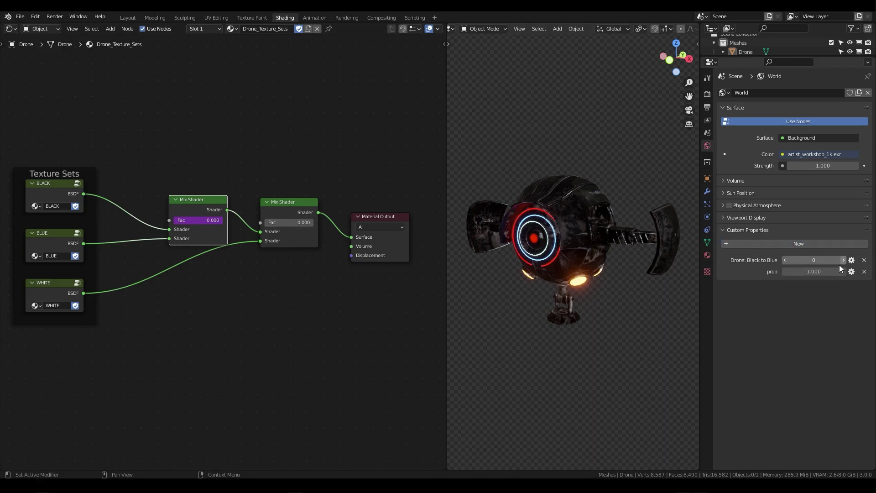
click(851, 271)
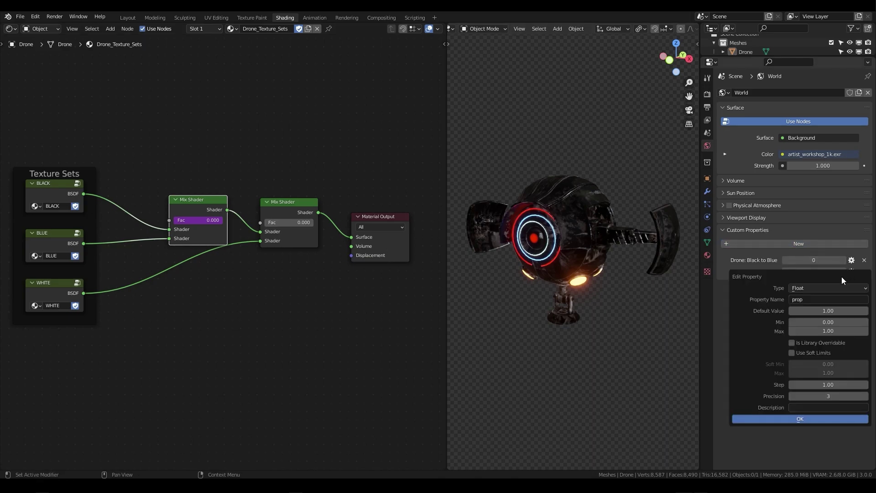
click(812, 287)
click(809, 318)
click(809, 300)
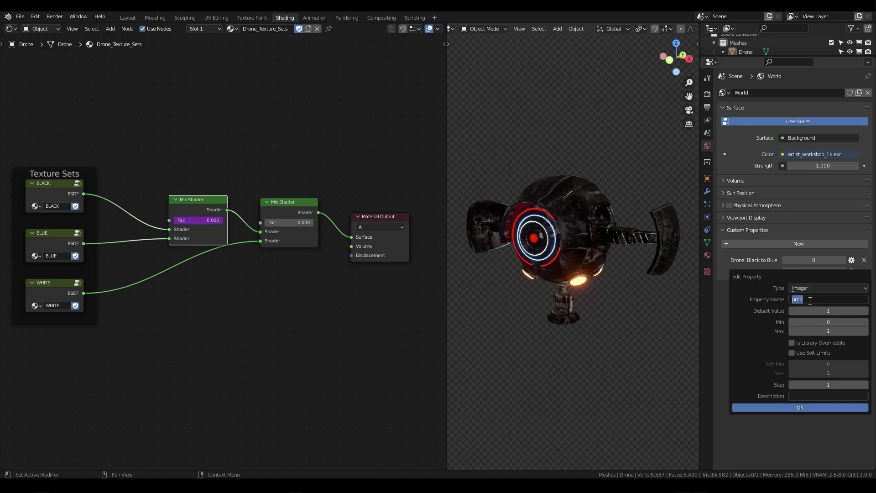
text(Drone: Black to White)
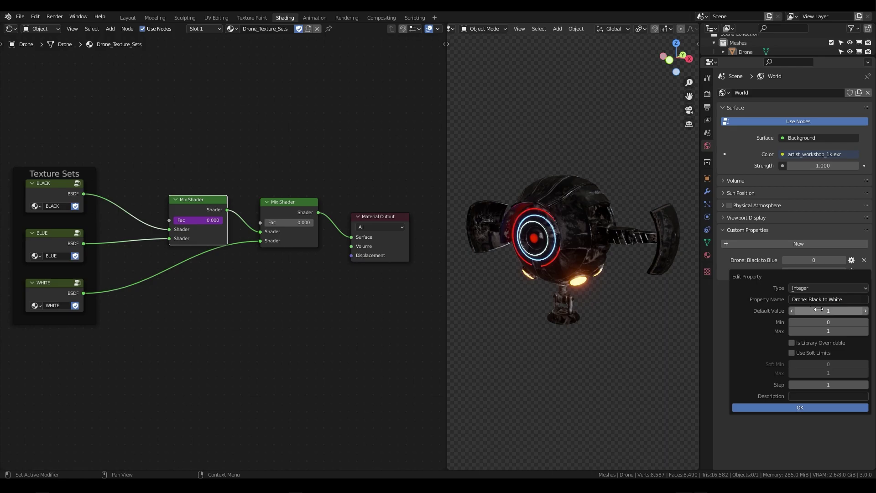
click(819, 310)
text(0)
key(Return)
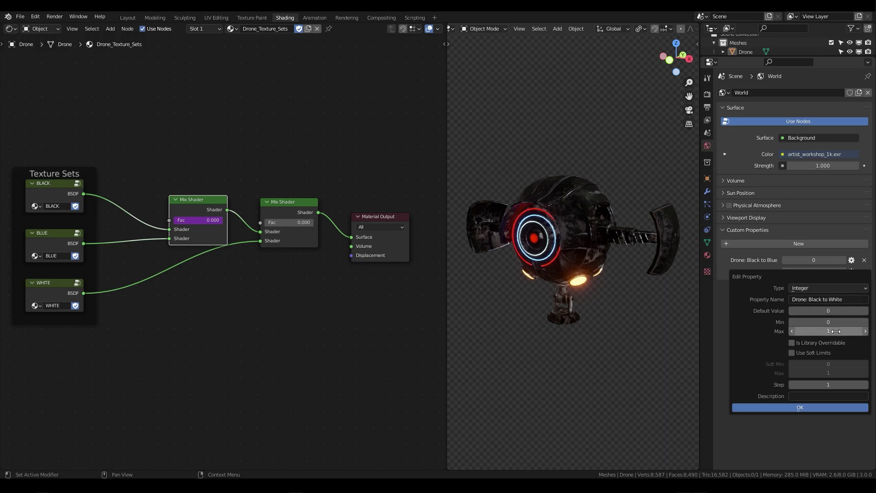
click(806, 406)
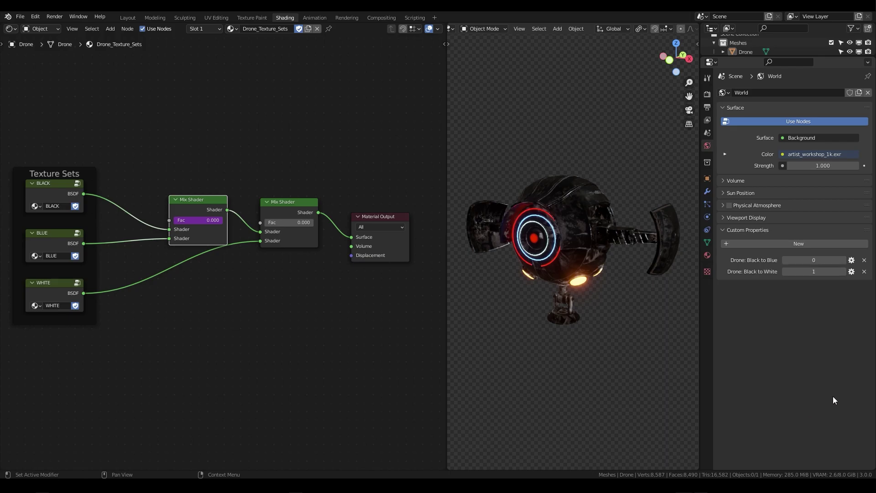
Copy 'Drone: Black to White' as a new driver and paste it onto the second Mix Shader's Fac.
right_click(807, 271)
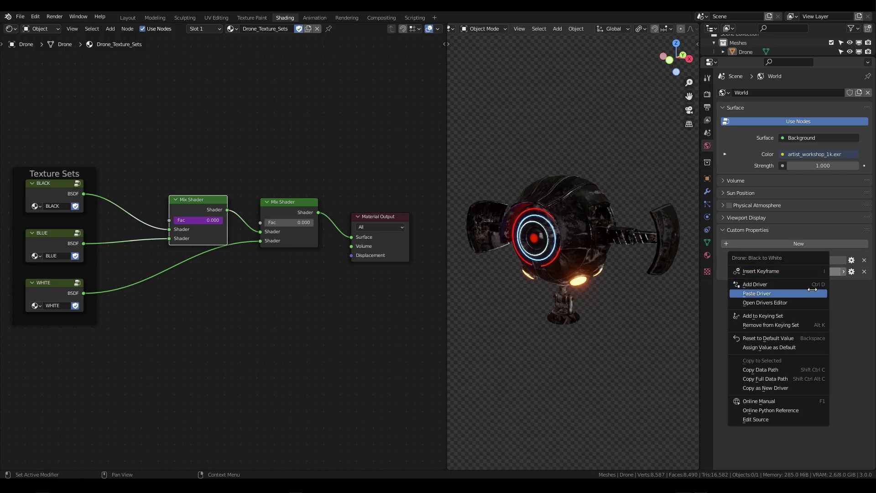
click(773, 387)
click(284, 211)
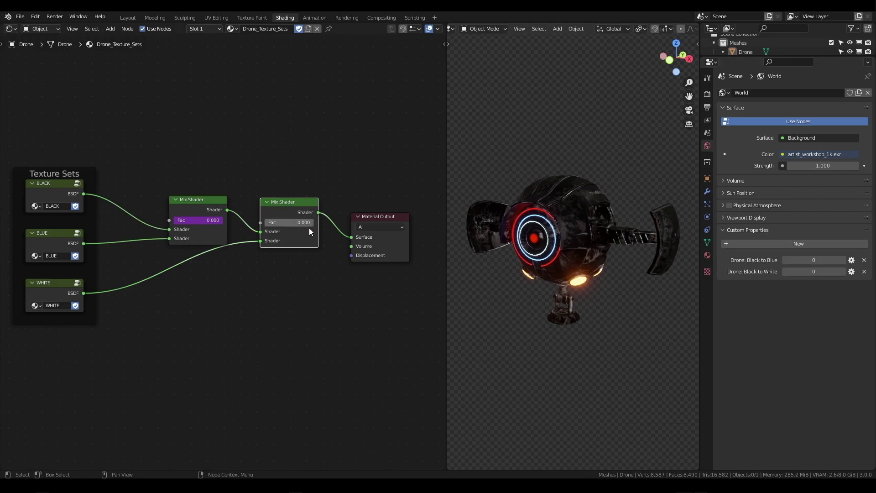
right_click(286, 221)
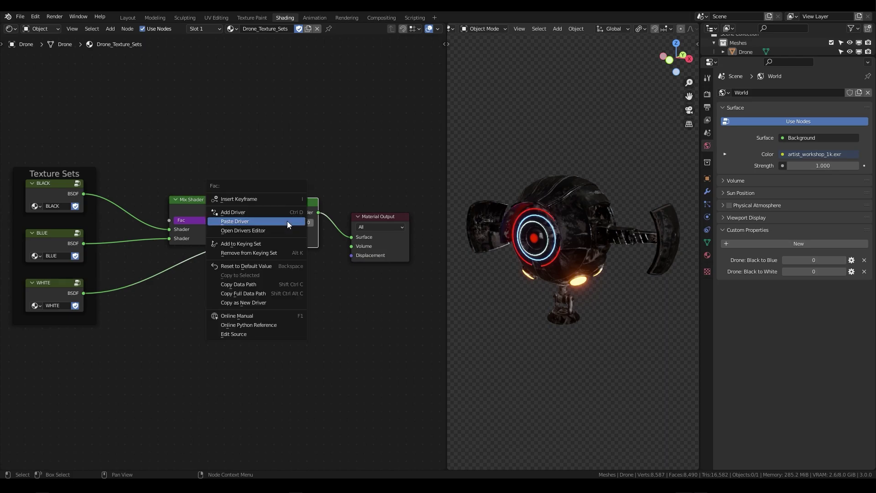
click(288, 222)
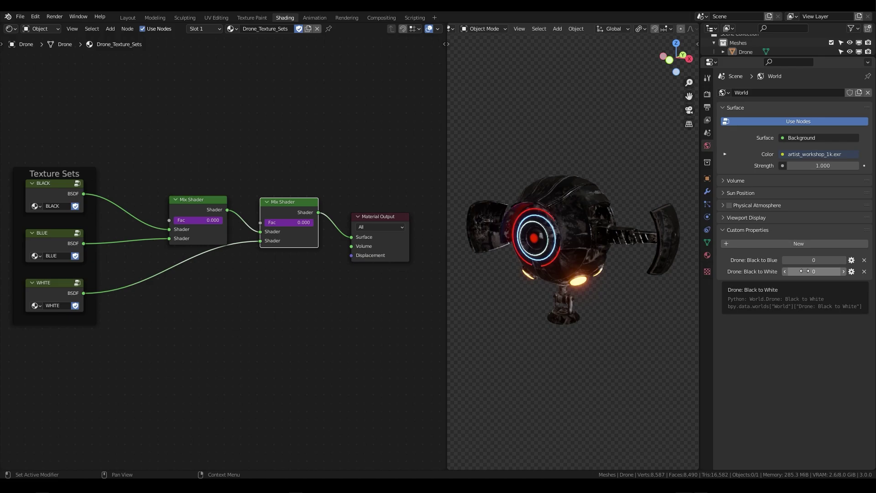
mouse_move(803, 271)
mouse_down()
mouse_move(821, 271)
mouse_move(804, 271)
mouse_up()
middle_drag(529, 283, 595, 242)
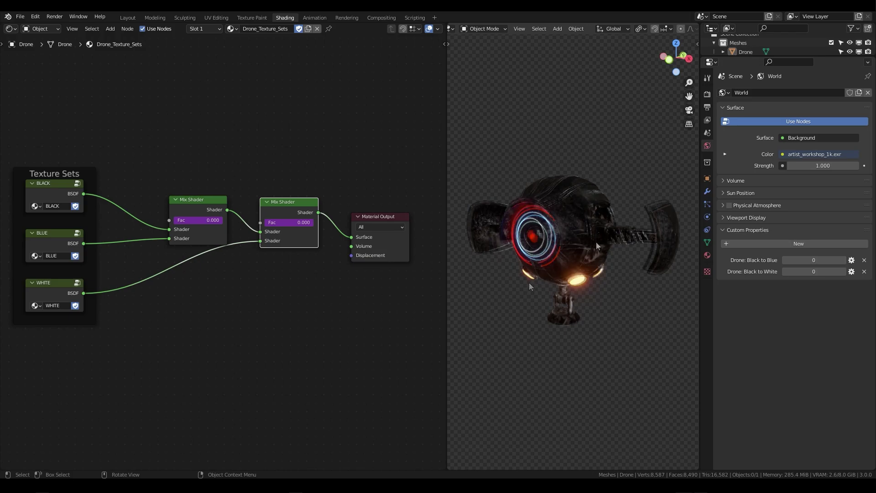